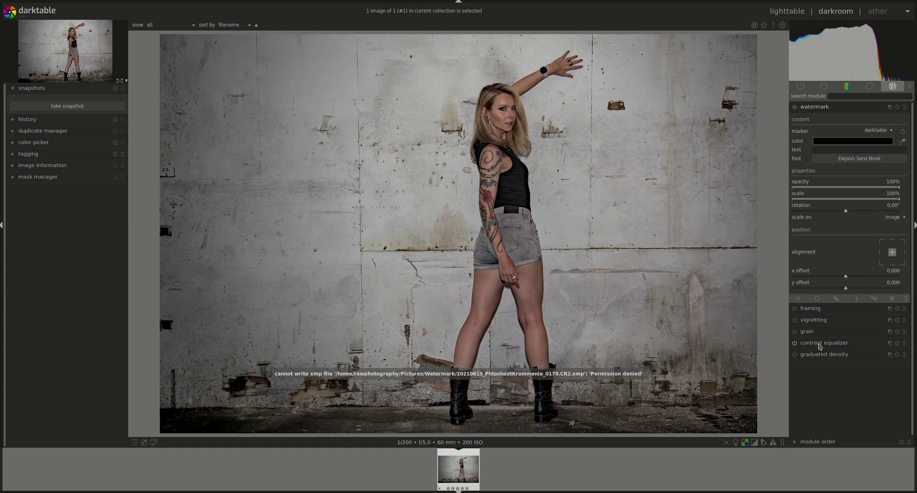
- Enable the watermark module and list its markers: darktable, hasselblad, promo, simple-text and logohal
click(795, 107)
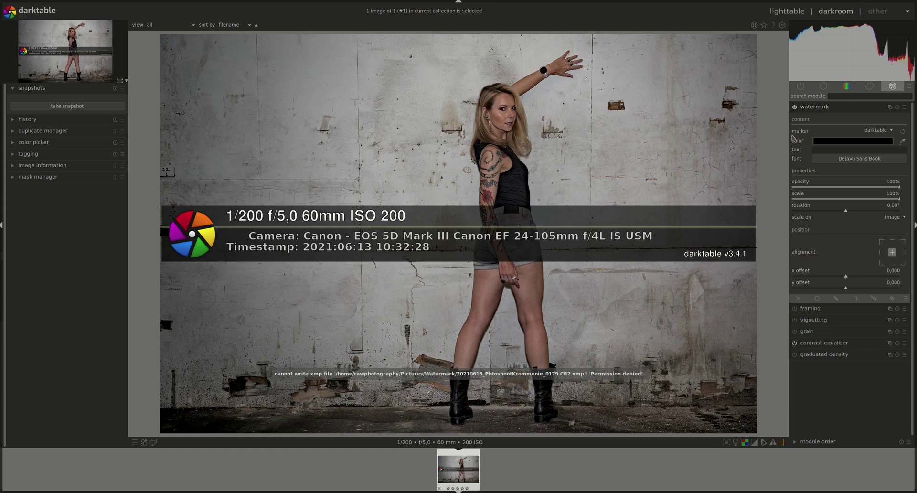
click(891, 132)
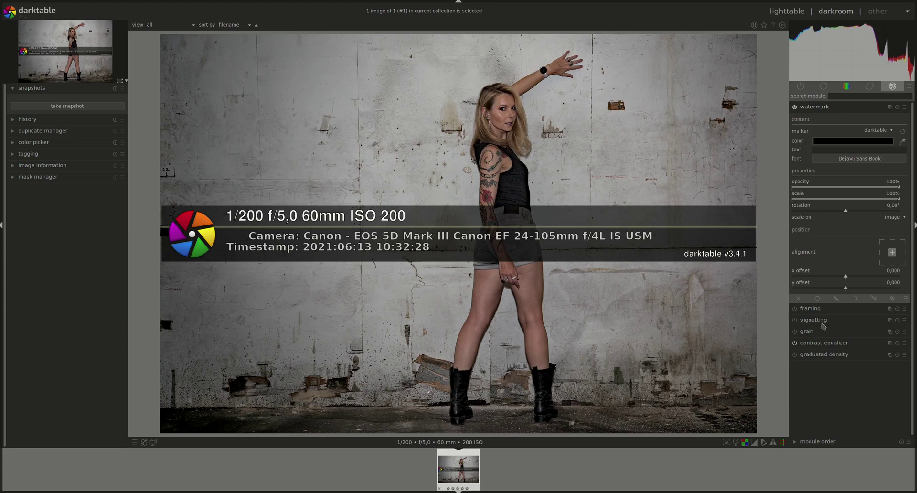
click(877, 130)
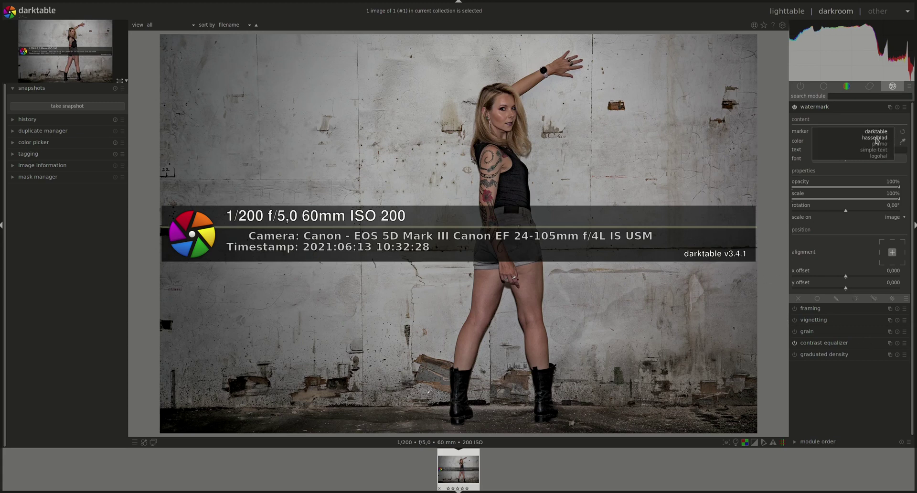
click(855, 144)
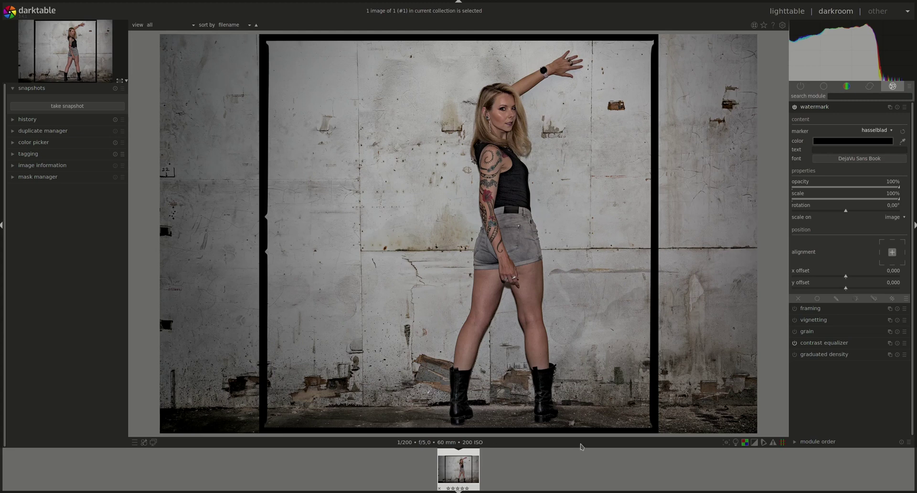
click(877, 130)
click(883, 139)
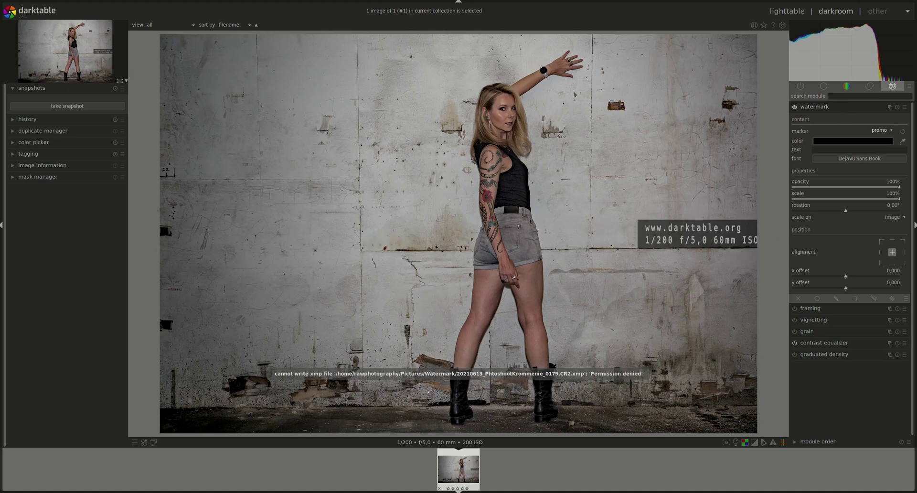
click(889, 131)
click(875, 138)
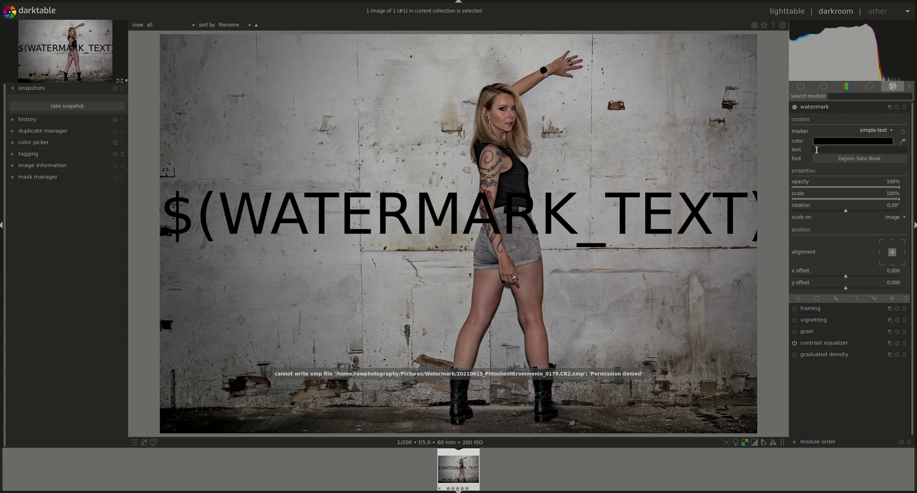
click(882, 134)
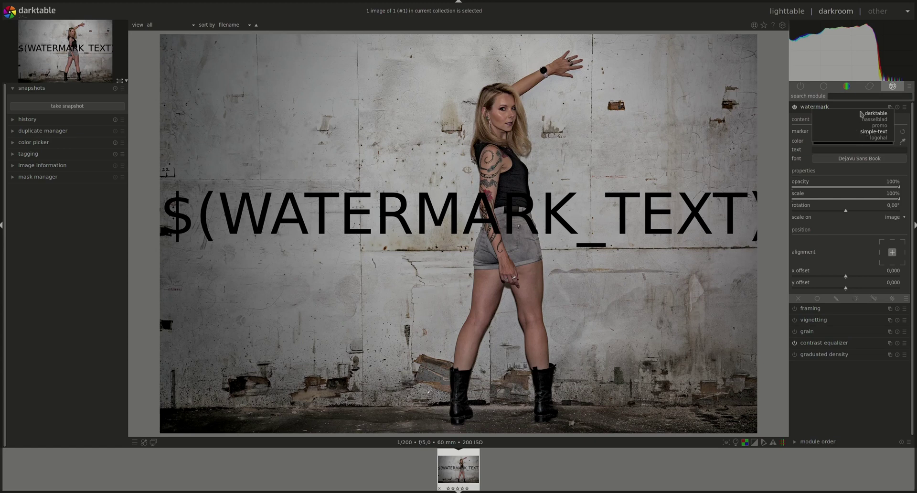
click(871, 115)
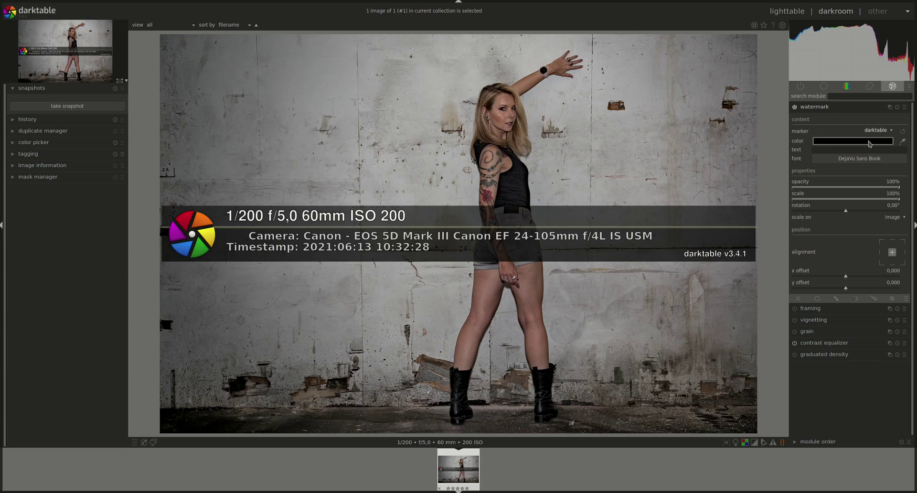
- Switch the watermark marker to simple-text and sample its colour from the black top
click(887, 132)
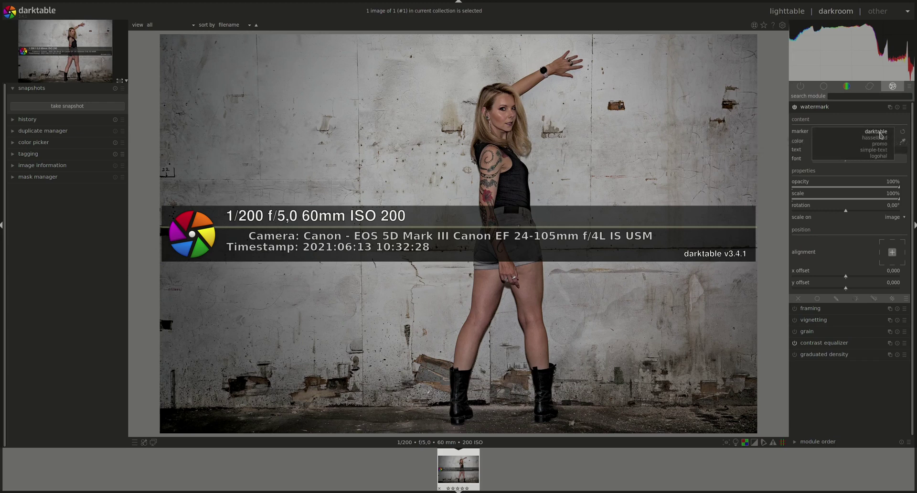
click(872, 150)
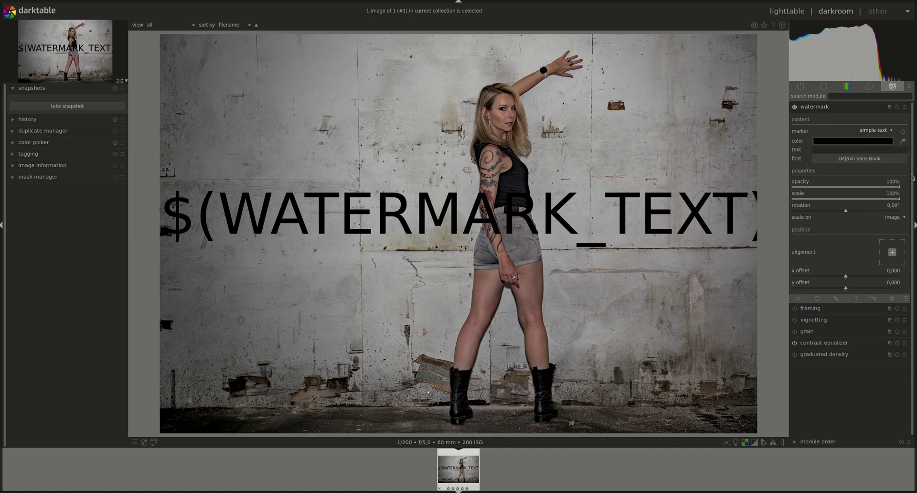
click(903, 141)
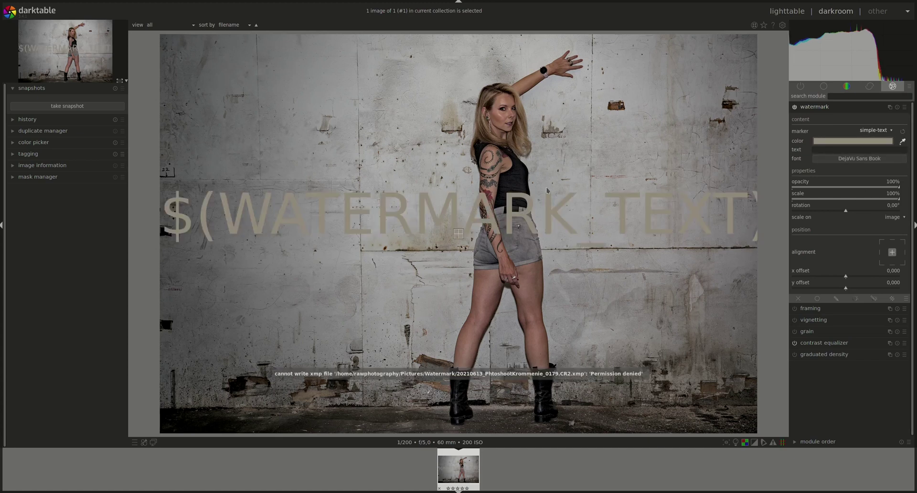
click(521, 183)
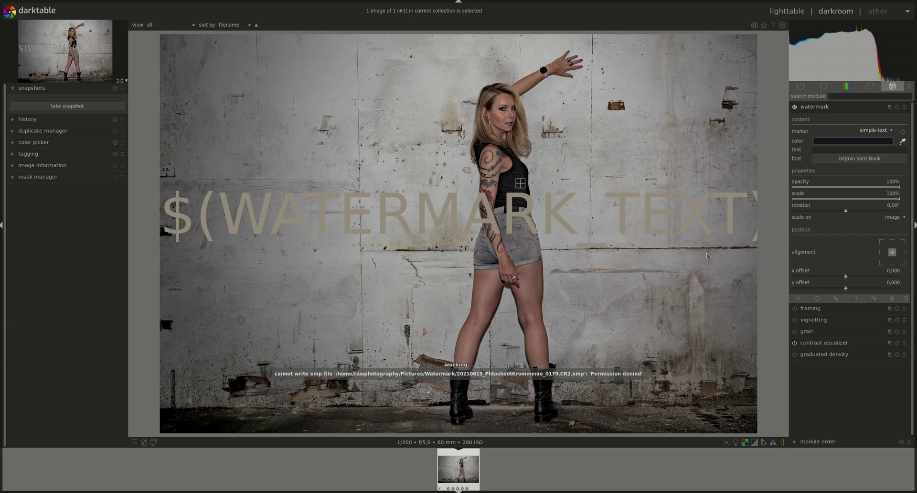
- Resample the watermark colour from the tattooed arm and another spot, giving a light grey
click(903, 142)
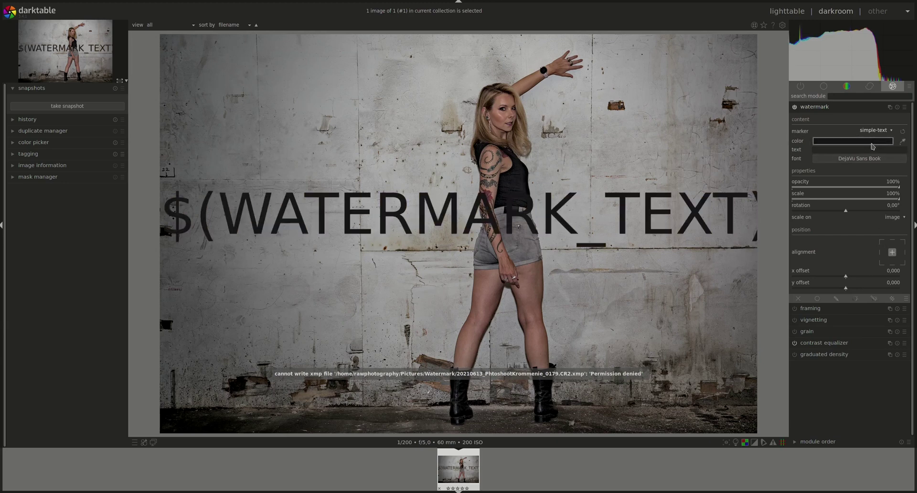
click(902, 142)
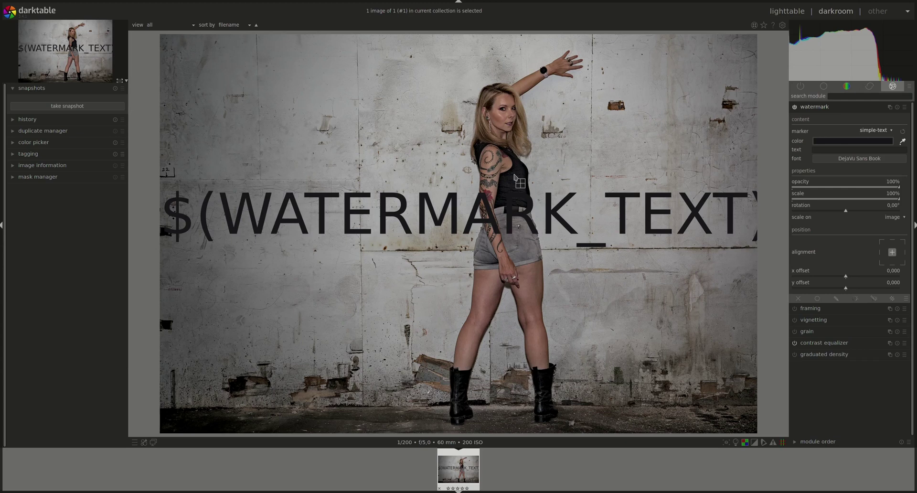
drag(519, 181, 308, 231)
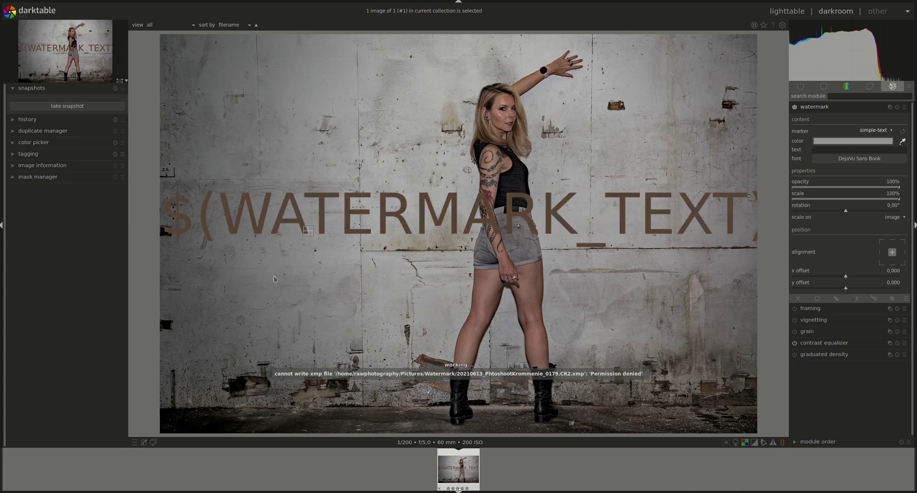
click(284, 271)
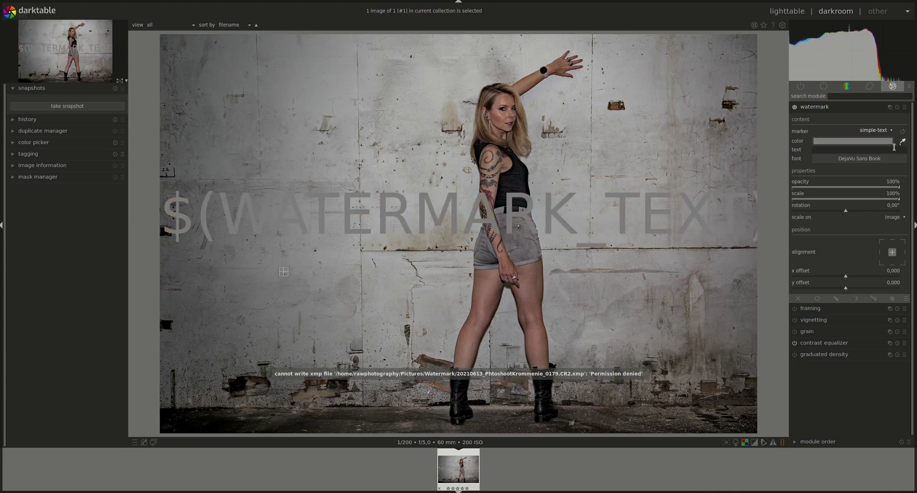
- Make the watermark colour red and enter 'Rawphotographytutorials' as its text
click(878, 142)
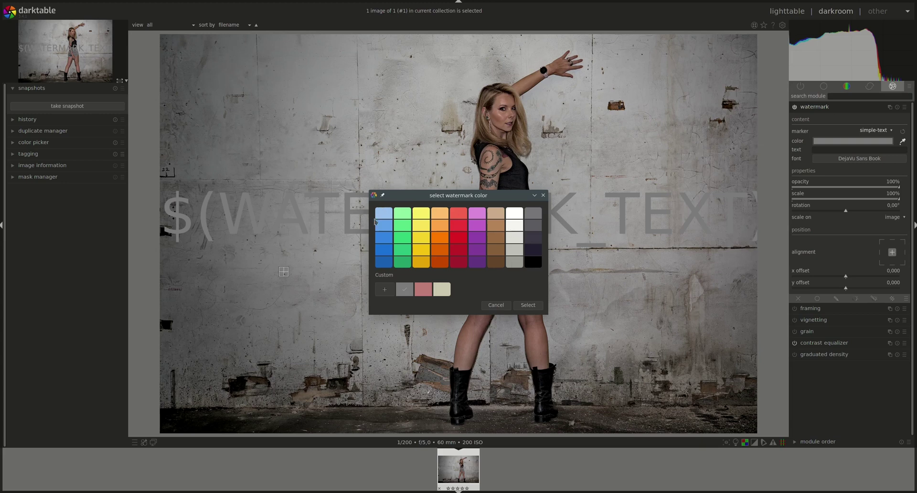
click(462, 252)
click(528, 305)
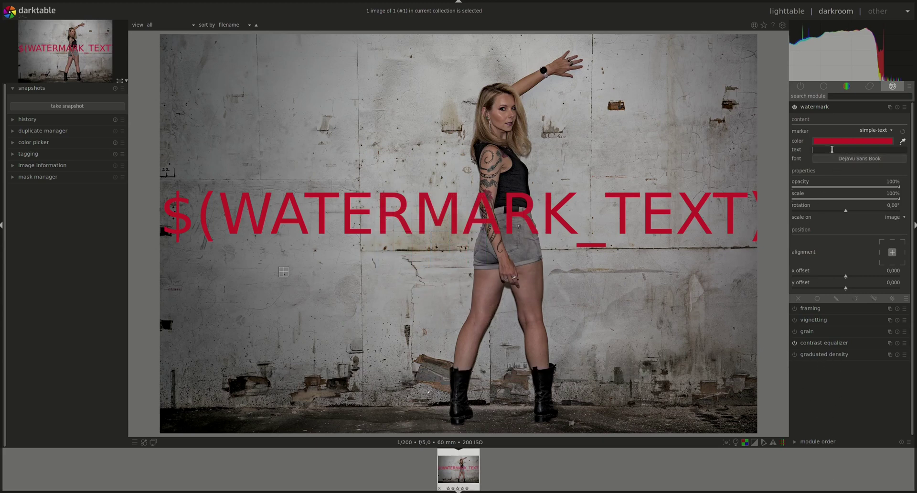
text(Raw)
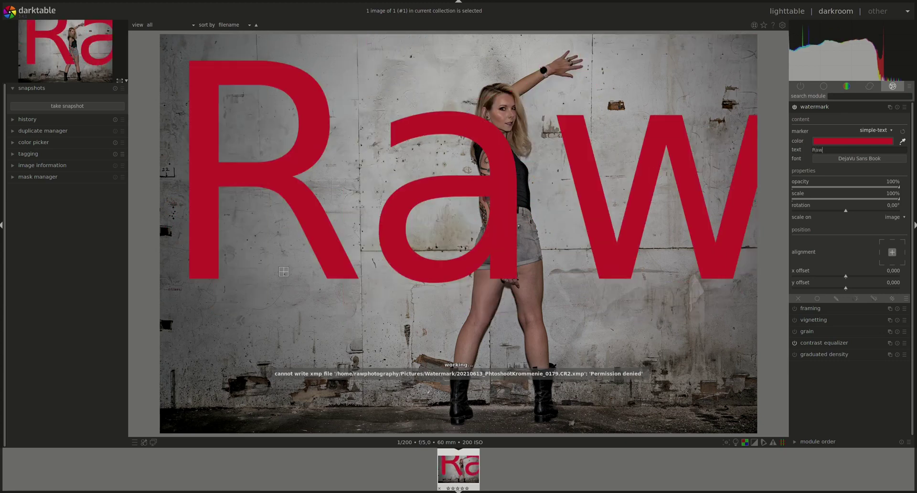
text(photograph)
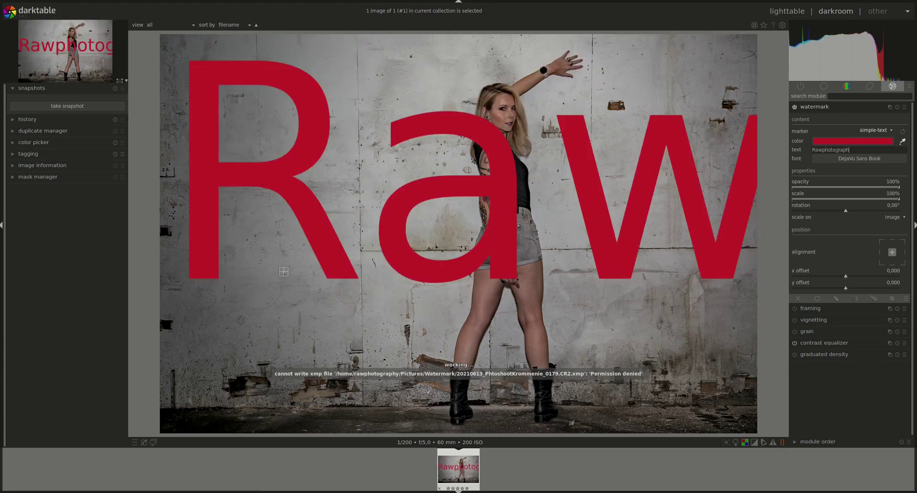
text(y.nlorials)
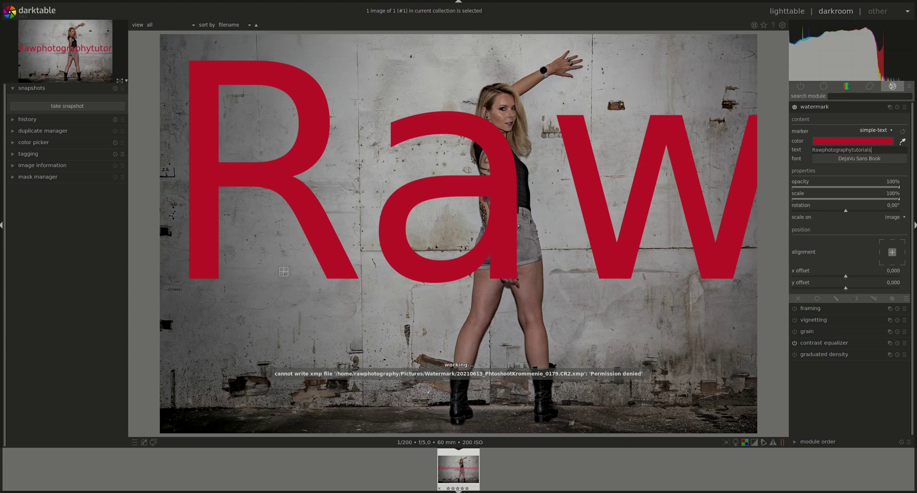
- Set the watermark font to Andale Mono Bold after trying Akaash Italic and Akaash Bold
click(856, 158)
click(430, 223)
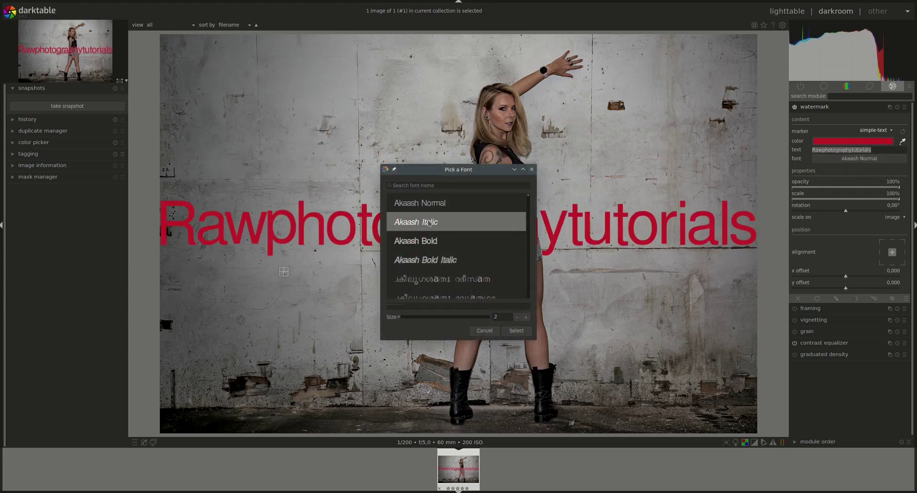
click(444, 241)
scroll(445, 238, down, 3)
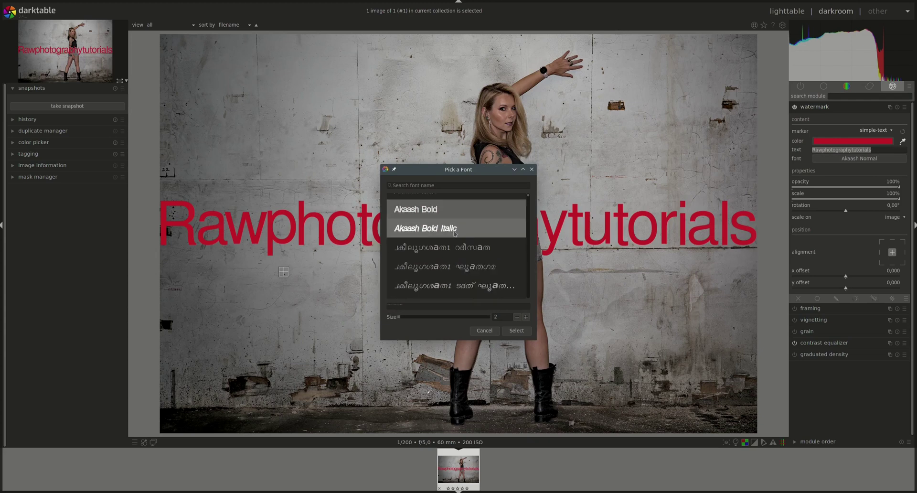
scroll(446, 227, down, 10)
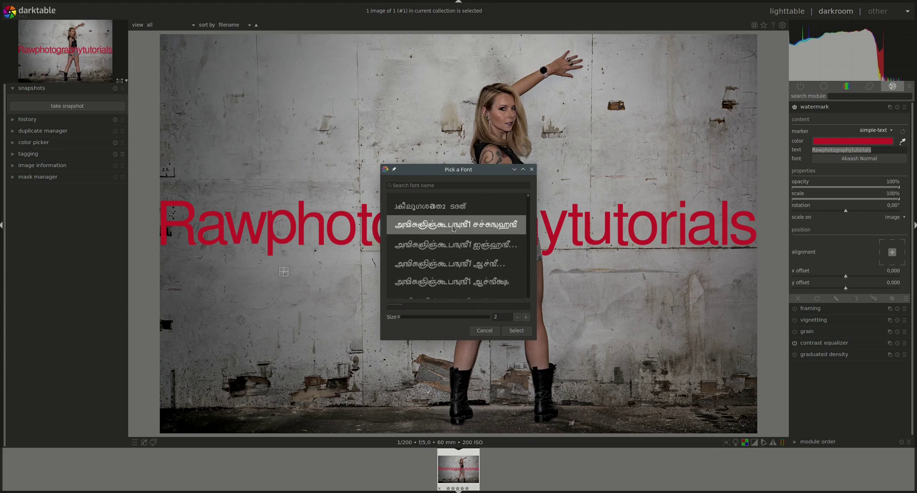
scroll(454, 232, down, 3)
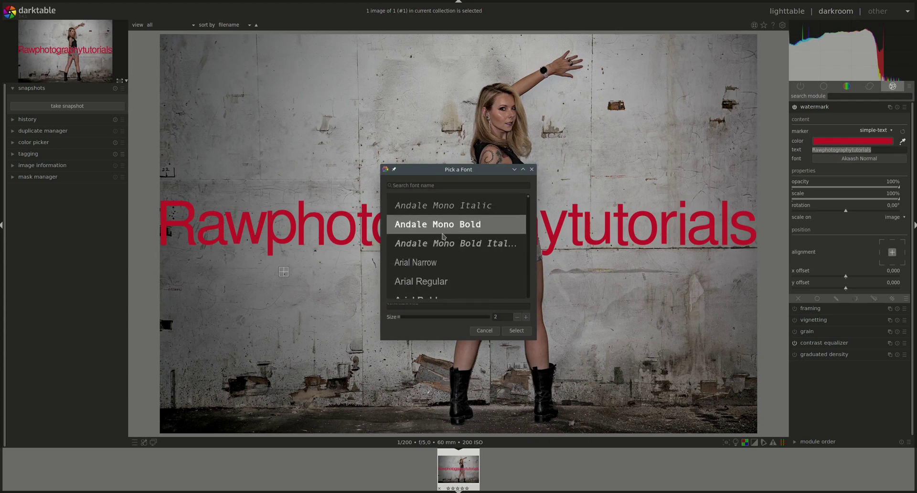
click(449, 227)
scroll(519, 319, up, 5)
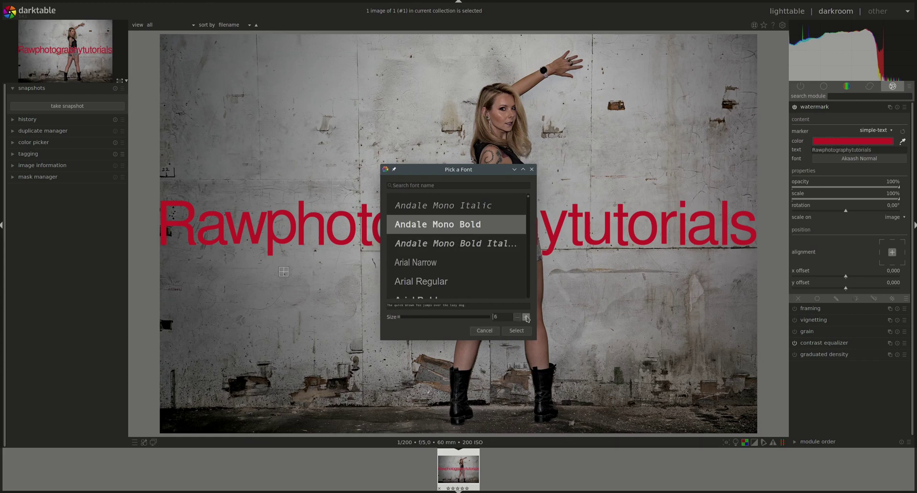
click(516, 330)
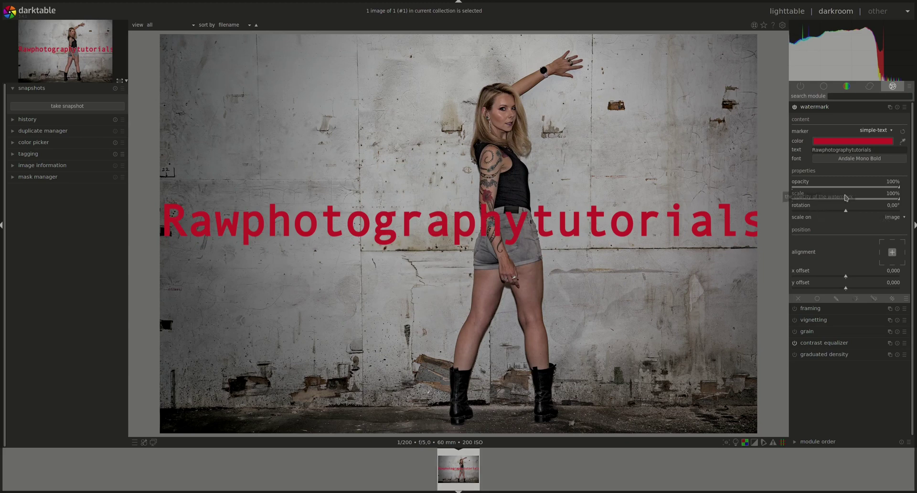
- Try 9% opacity, set the text scale to 100% and rotate it to about -31.44°
scroll(846, 188, down, 10)
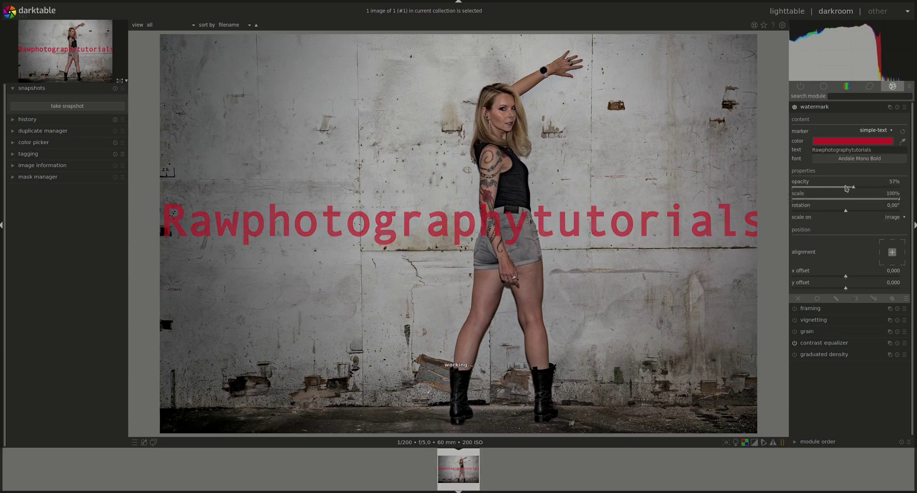
drag(846, 188, 906, 205)
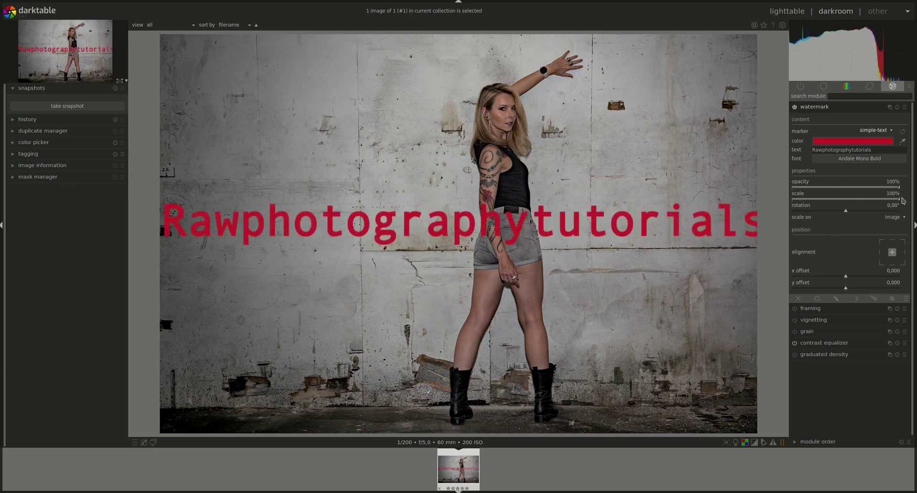
drag(899, 200, 835, 198)
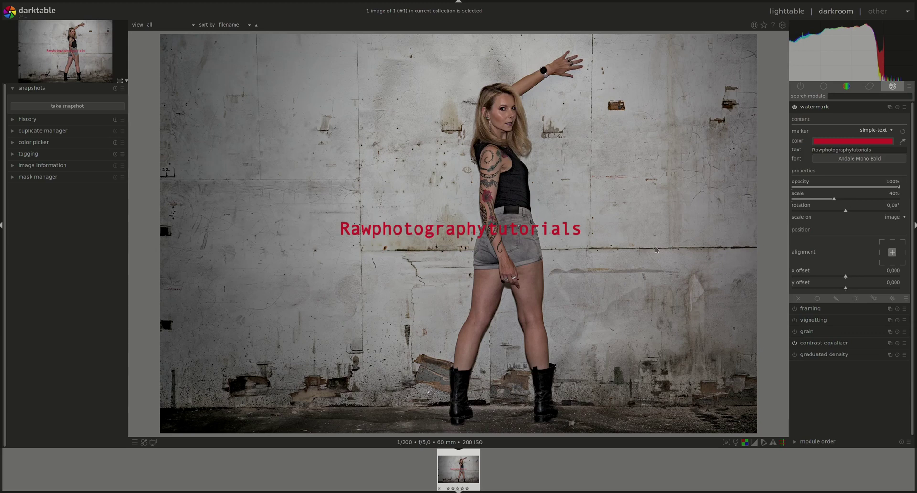
drag(835, 198, 913, 203)
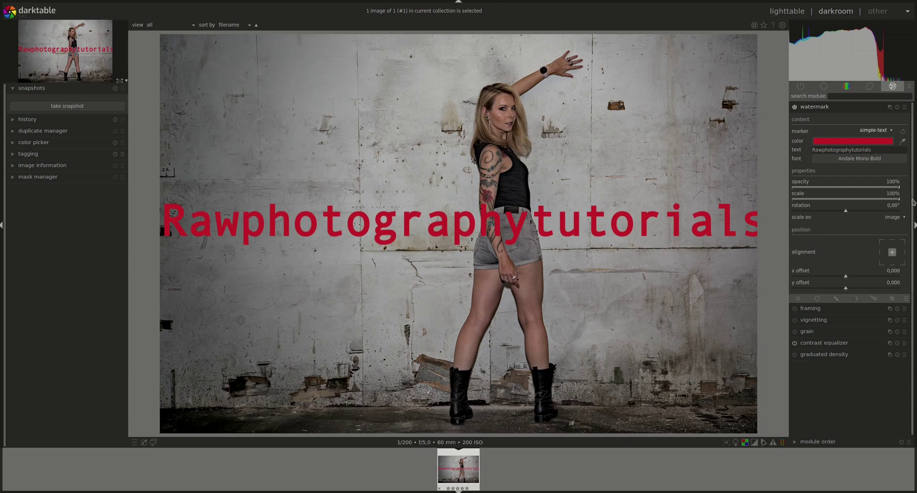
drag(848, 214, 837, 213)
- Try a 20° watermark rotation, then reset the rotation back to 0°
right_click(836, 212)
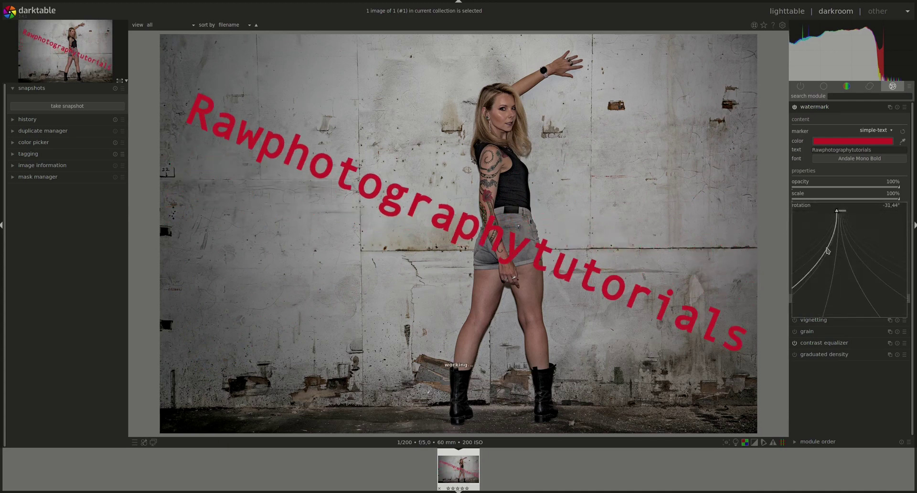
mouse_move(868, 261)
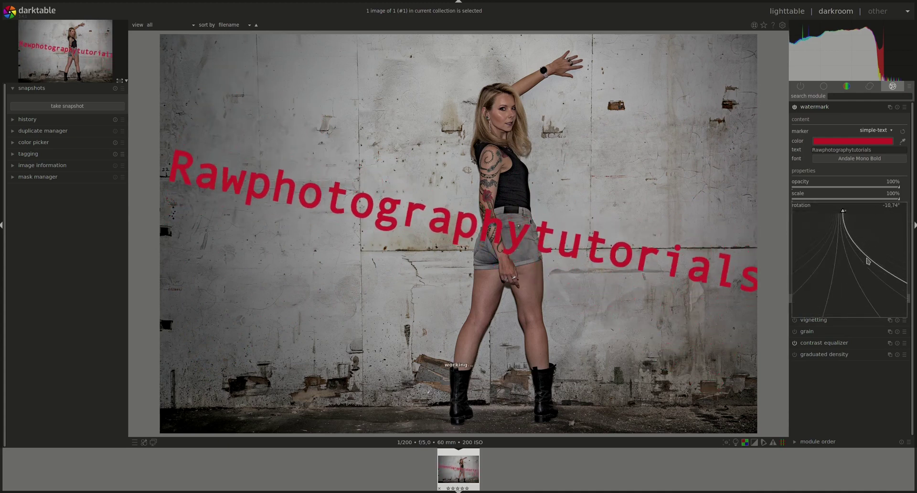
mouse_move(876, 234)
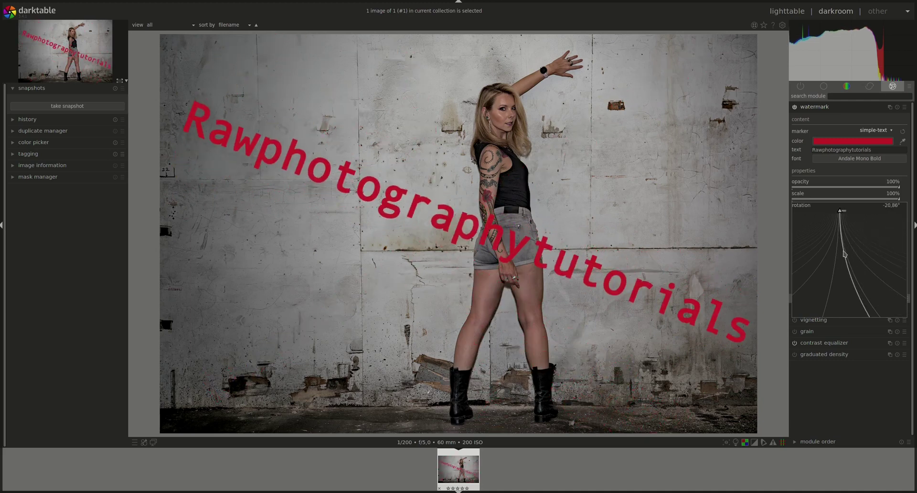
text(20)
key(Return)
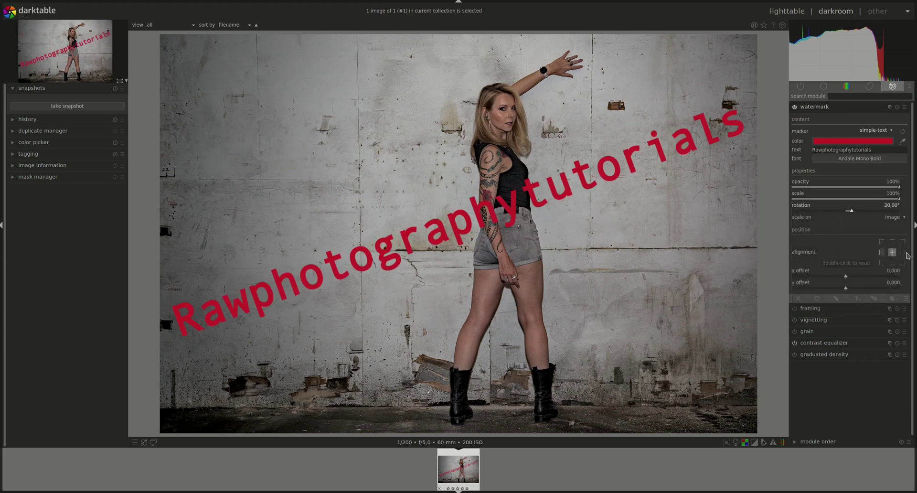
double_click(894, 209)
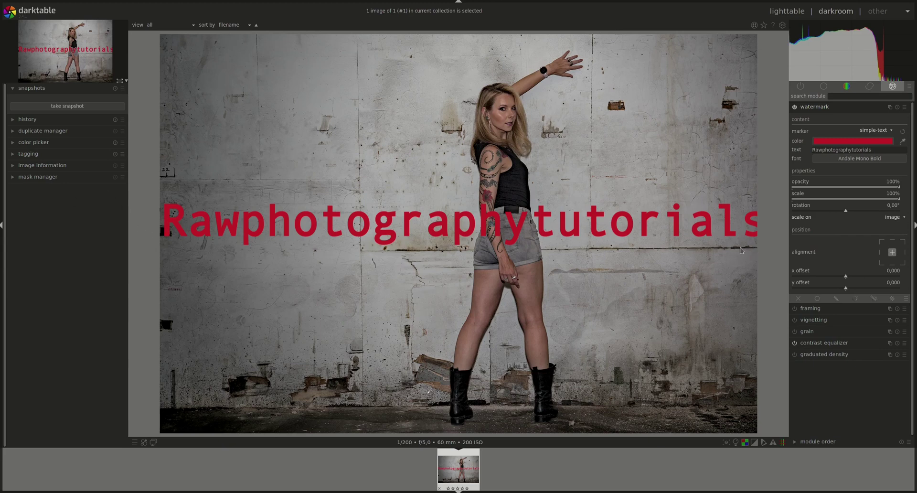
- Base the watermark scale on the smaller border instead of the larger, keeping scale at 100%
click(907, 219)
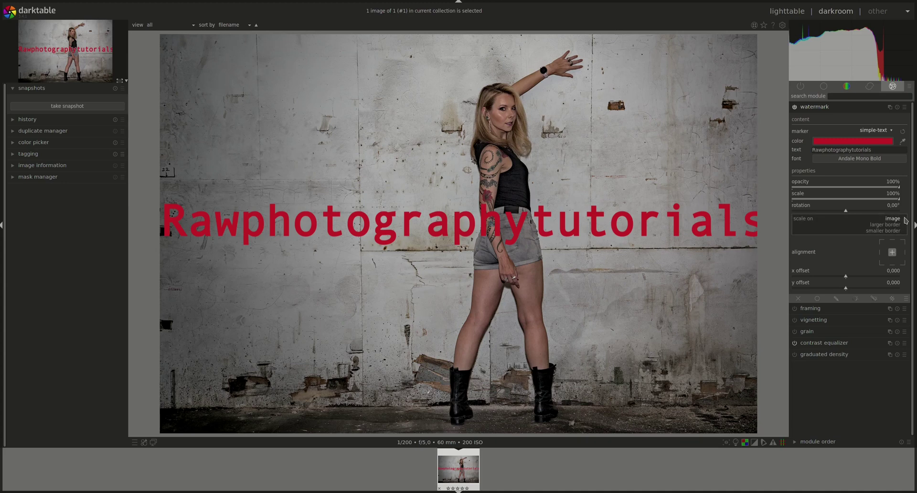
click(896, 227)
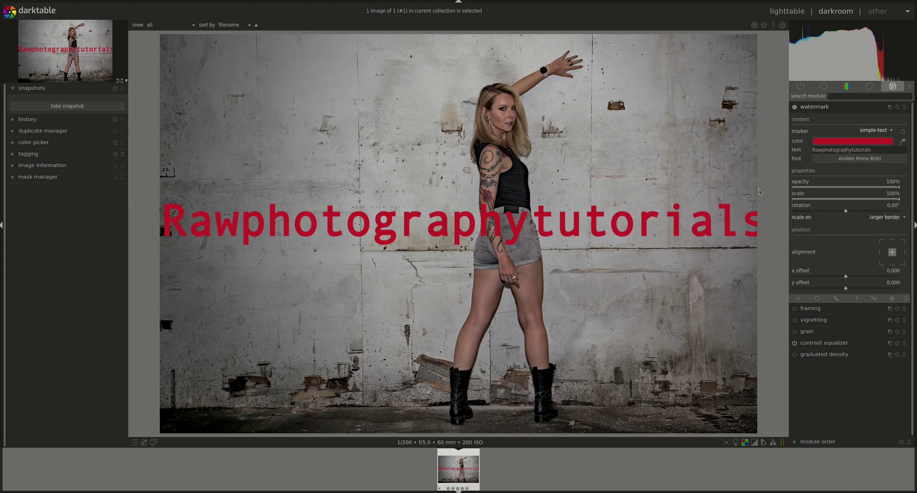
click(895, 219)
click(894, 228)
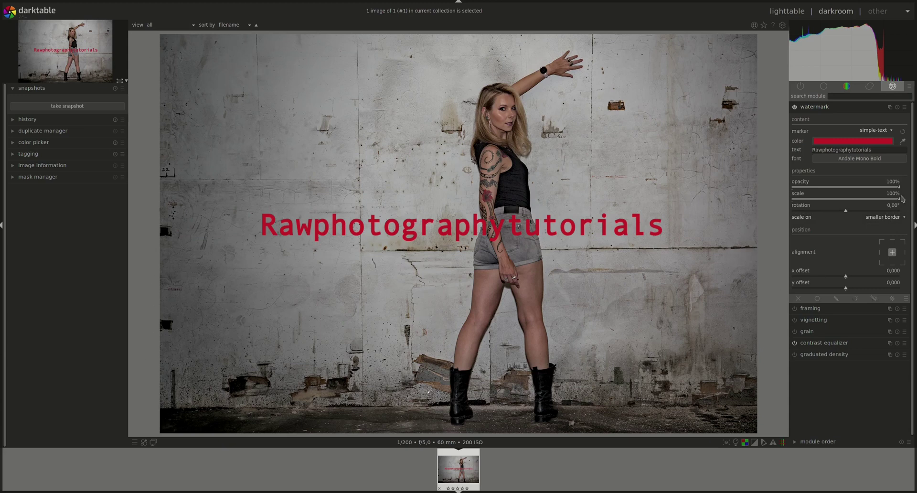
mouse_move(900, 201)
mouse_down()
mouse_move(842, 201)
mouse_move(903, 201)
mouse_up()
- Try middle-left, top-left, top, top-right and bottom-right alignments, settling on bottom-centre
click(892, 254)
click(882, 252)
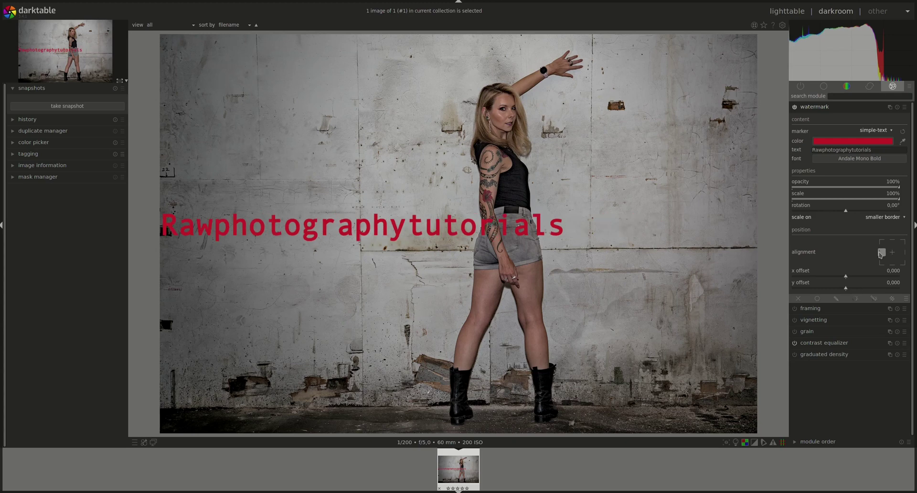
click(882, 242)
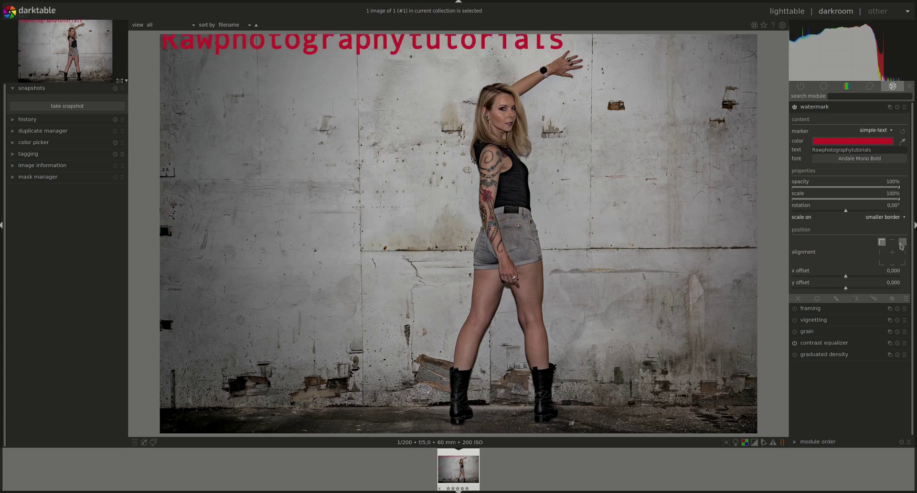
click(892, 241)
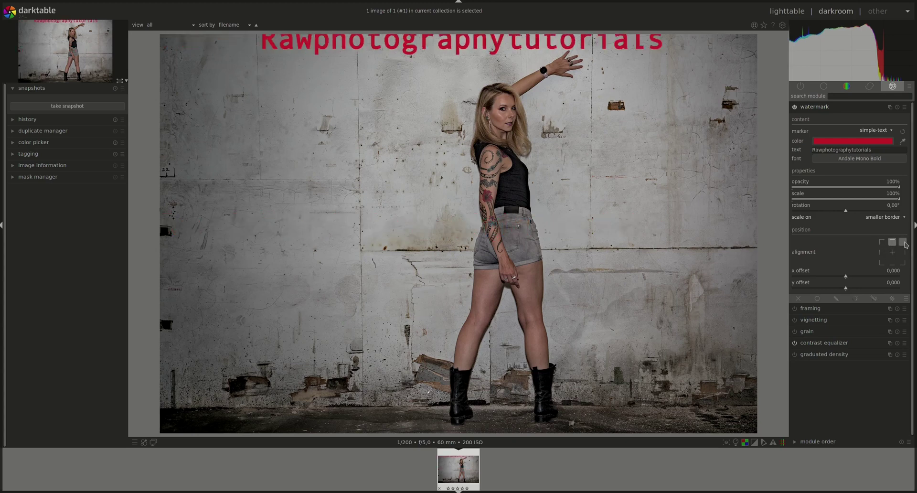
click(903, 242)
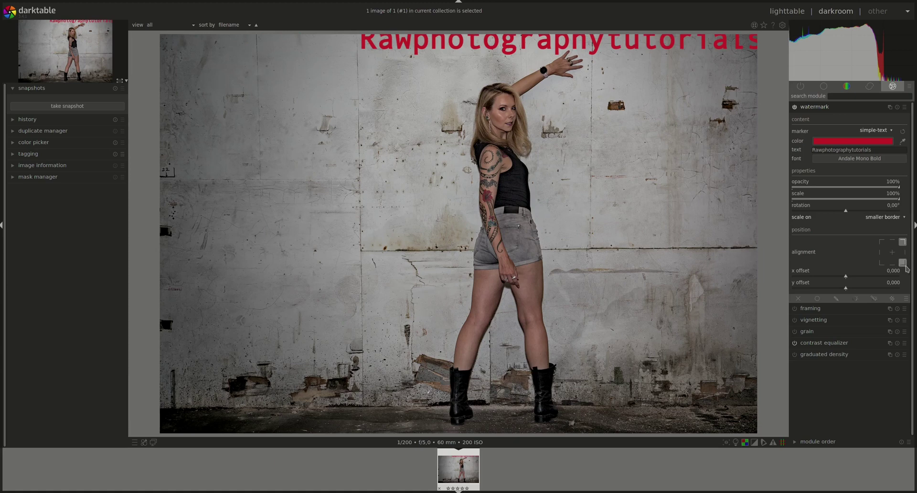
click(902, 263)
click(891, 263)
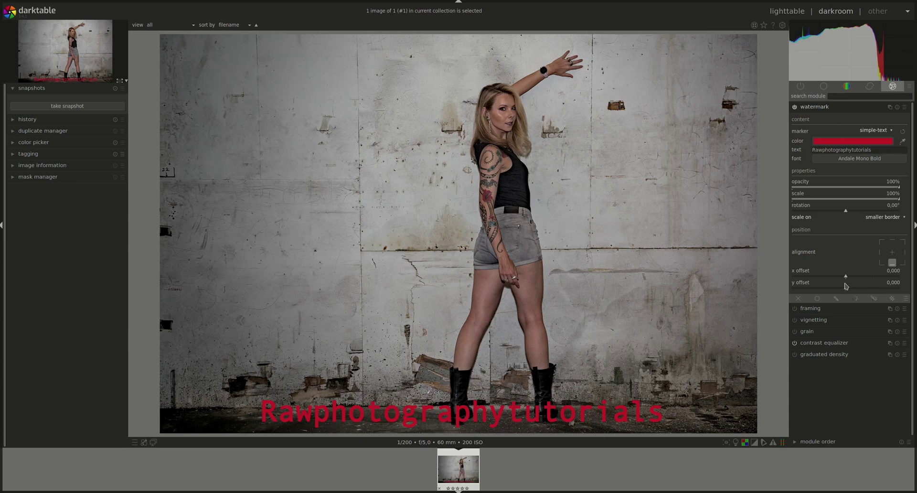
- Centre-align the watermark, try a horizontal offset, then reset the x offset to zero
click(892, 252)
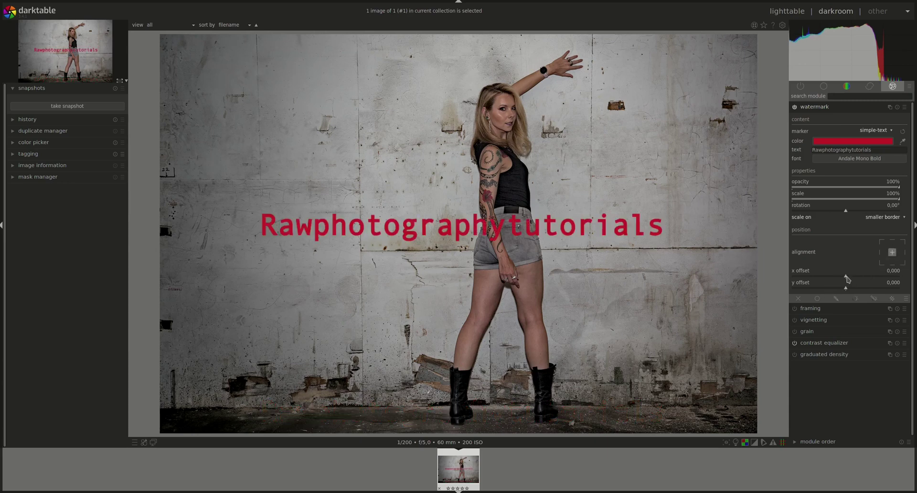
mouse_move(847, 278)
mouse_down()
mouse_move(856, 279)
mouse_move(831, 279)
mouse_move(860, 290)
mouse_move(837, 289)
mouse_up()
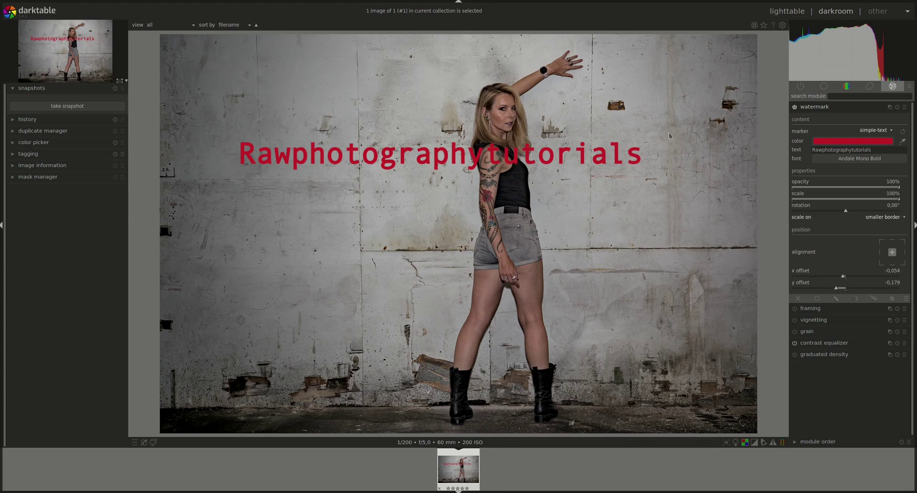
double_click(901, 273)
- Set the watermark y offset to 0.925, moving the text off the photo
click(896, 287)
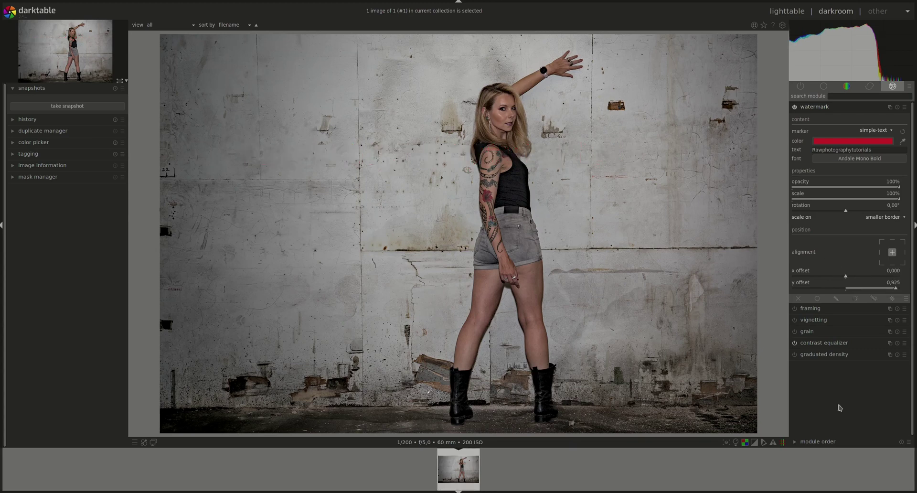
- Switch the watermark marker to 'logohal', reset its y offset to zero, and scale it to 46%
click(891, 132)
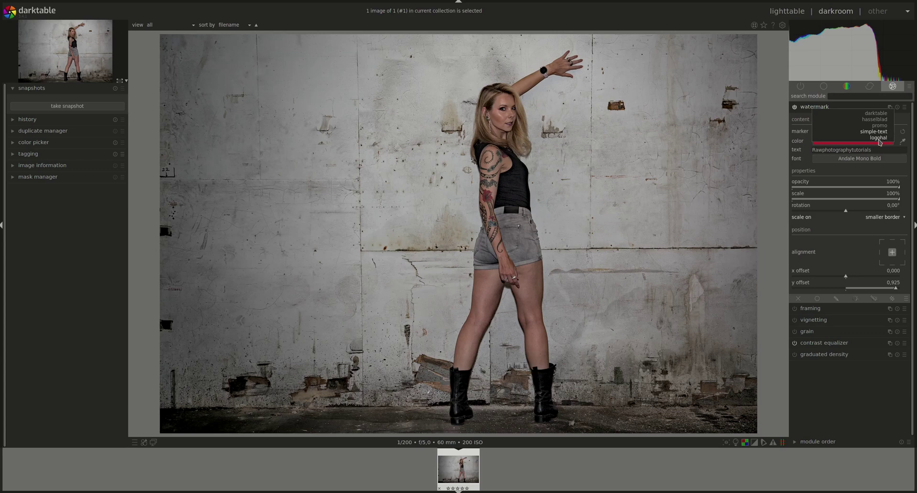
click(880, 140)
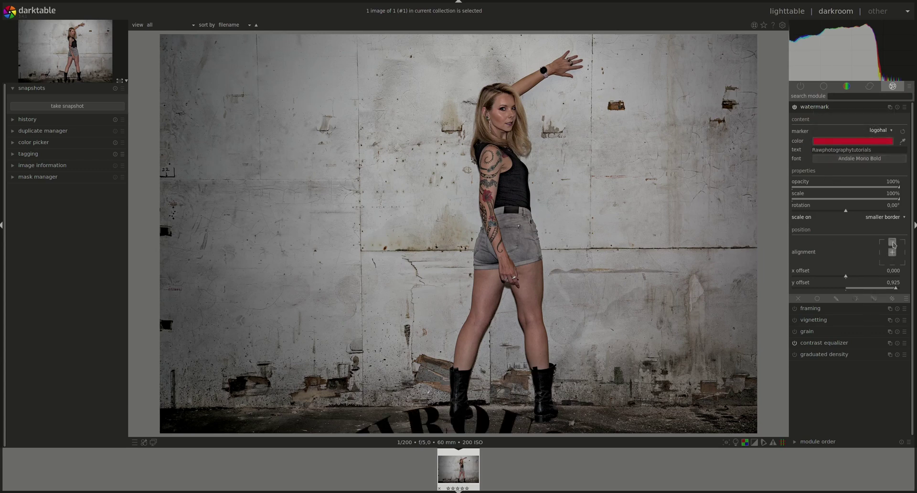
click(892, 243)
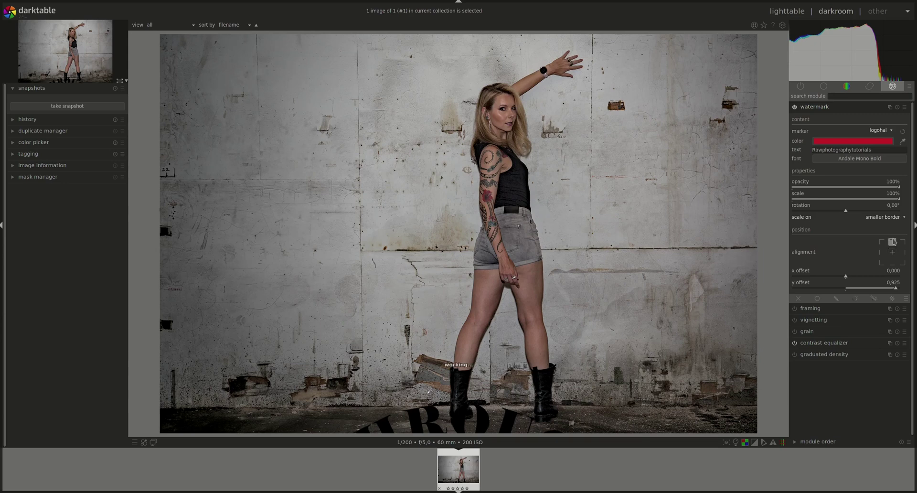
drag(897, 290, 873, 294)
double_click(874, 293)
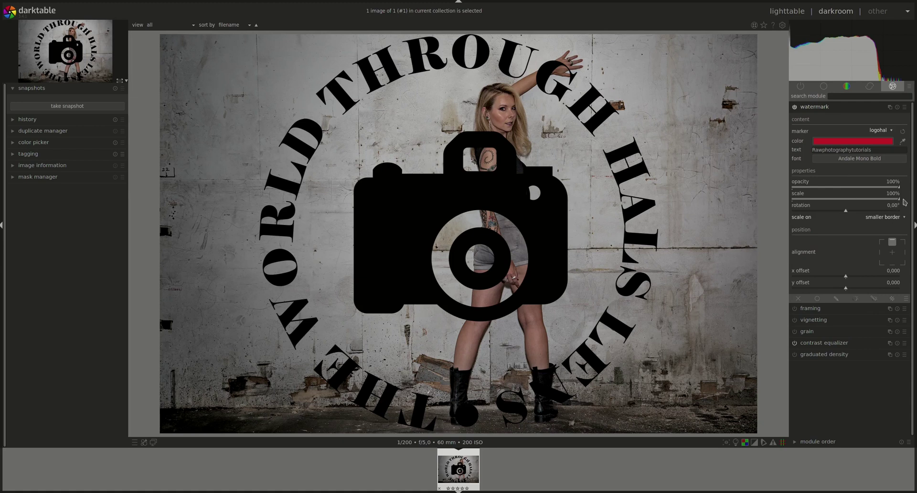
drag(902, 201, 842, 207)
- Anchor the logohal stamp middle-left at 25% scale, offsets x 0.037 and y 0.014, 58% opacity
click(881, 253)
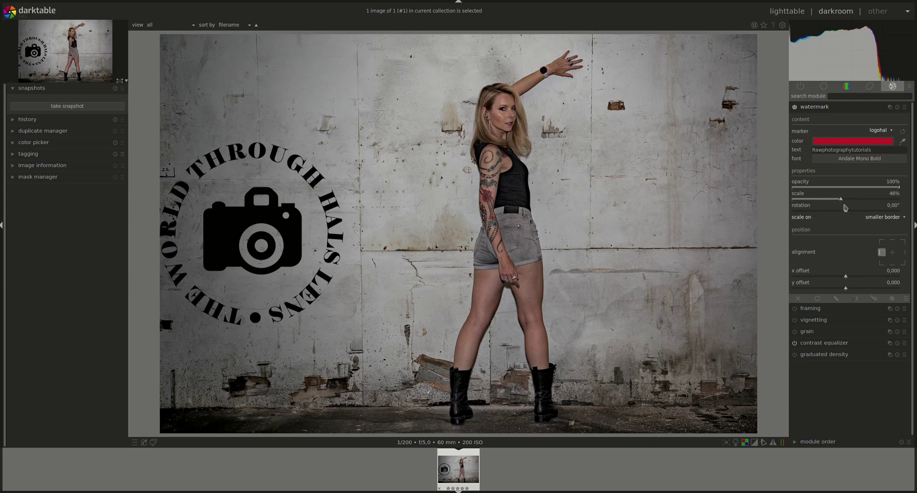
drag(842, 201, 819, 210)
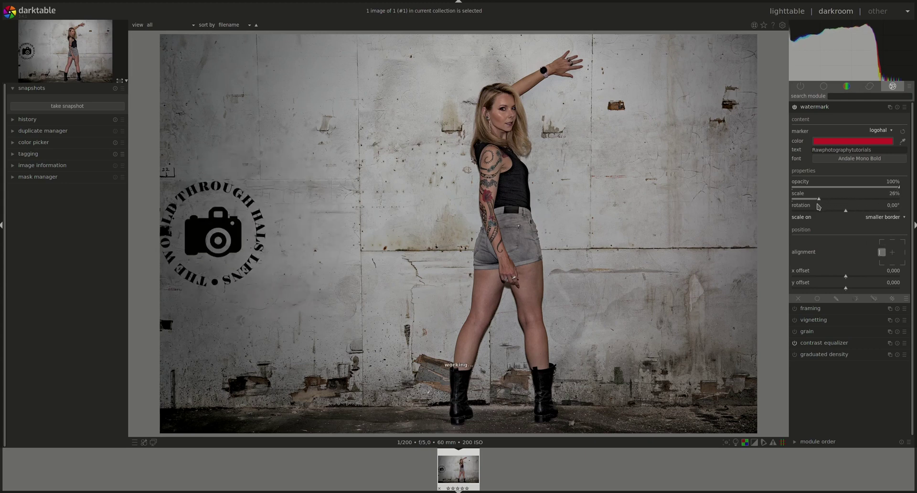
click(847, 289)
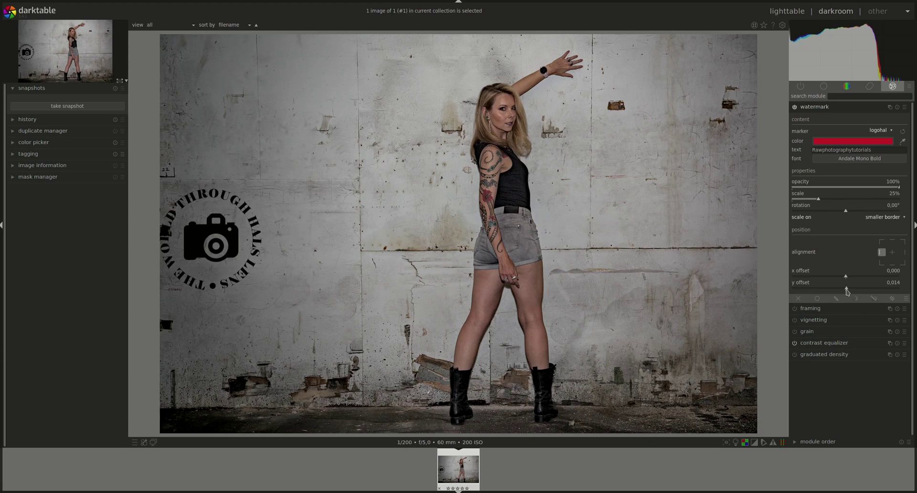
click(848, 277)
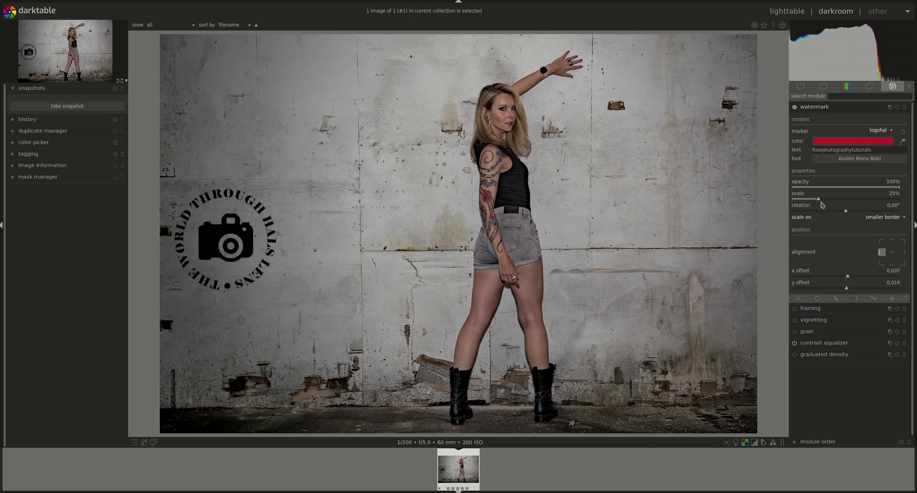
drag(896, 186, 855, 191)
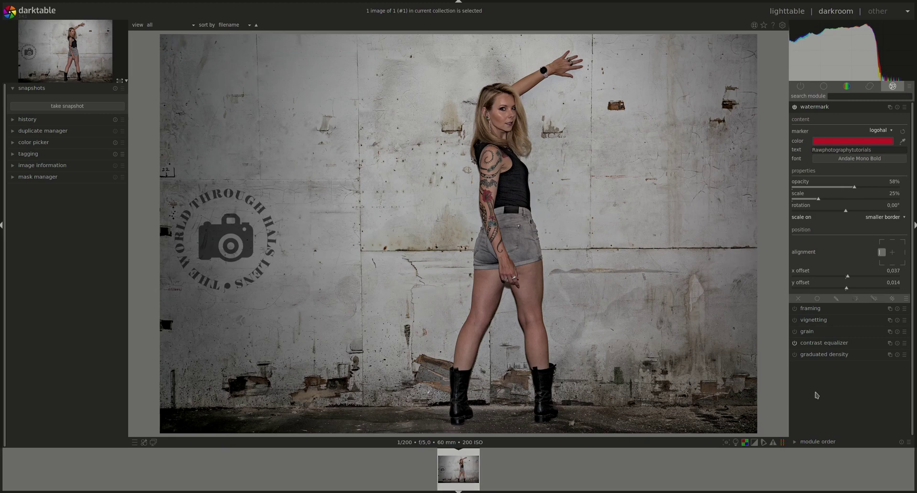
- Preview the 'darktable' banner marker enlarged to 75% scale
click(889, 131)
click(880, 108)
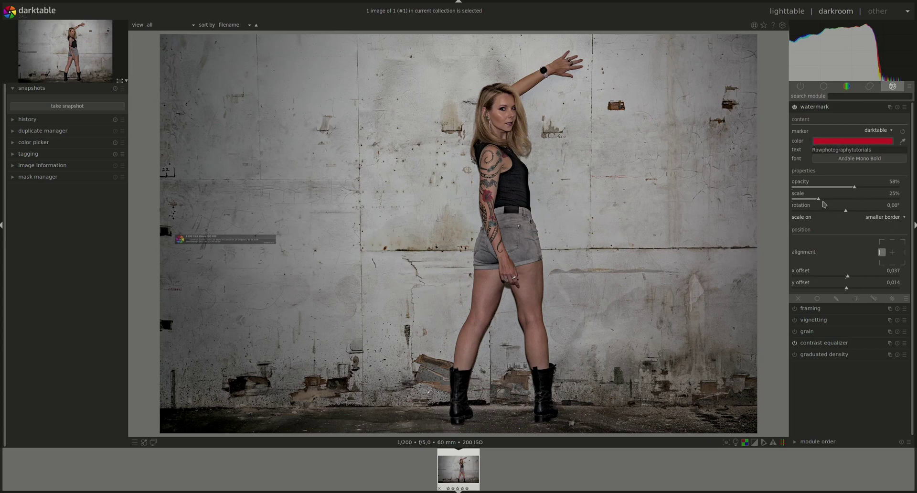
drag(820, 199, 873, 199)
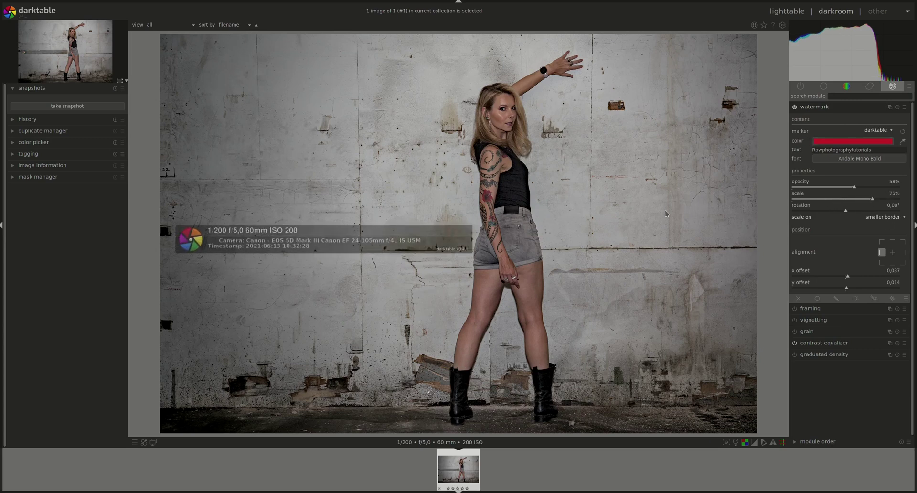
- Switch the marker back to 'logohal' and set its scale to 35%
click(886, 131)
click(882, 157)
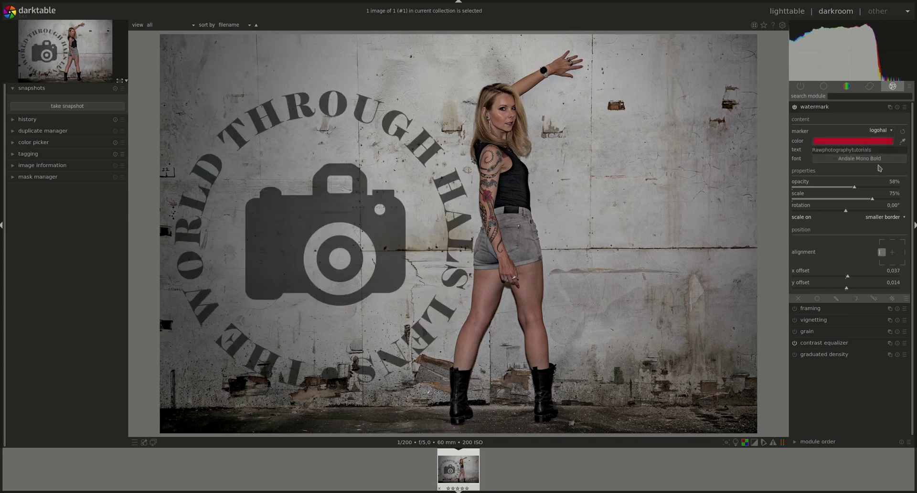
drag(873, 200, 828, 207)
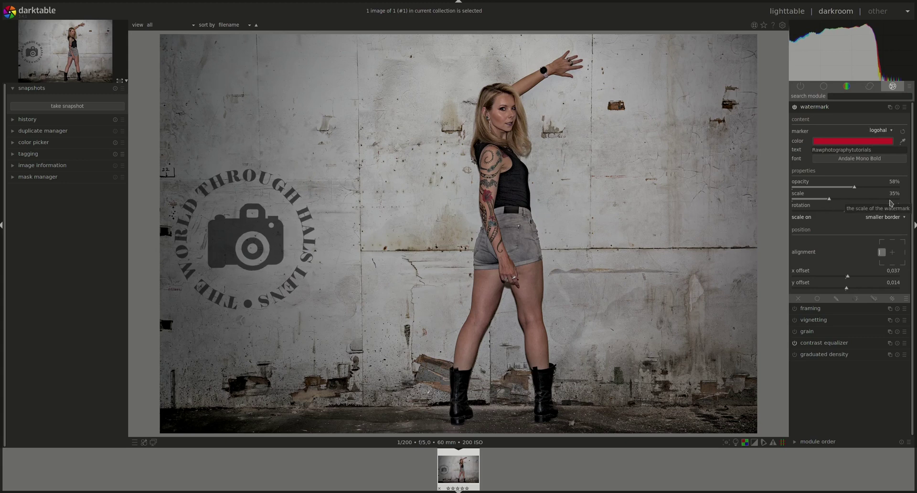